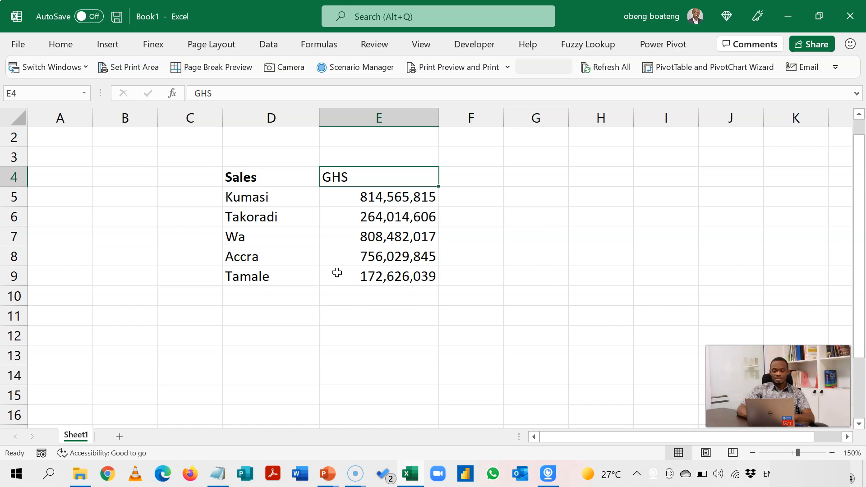
# Step: Add the prefix "GHS " directly in front of the Kumasi sales figure in cell E5
pyautogui.press('Down')
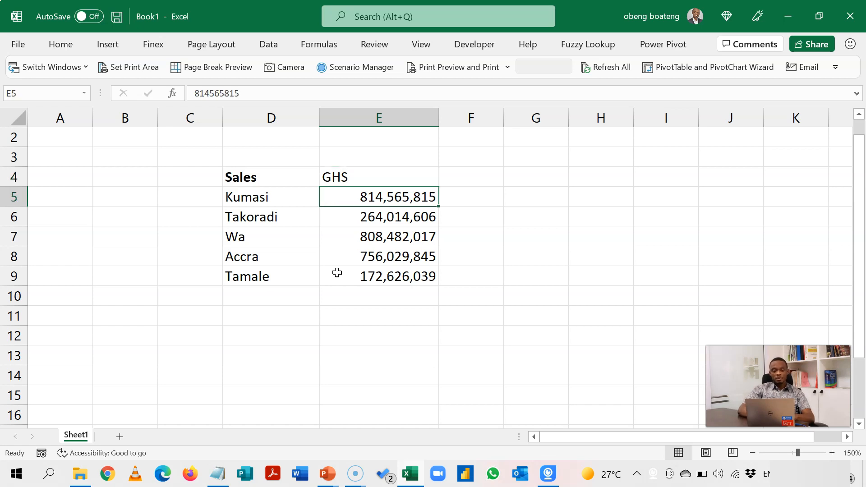
pyautogui.doubleClick(349, 200)
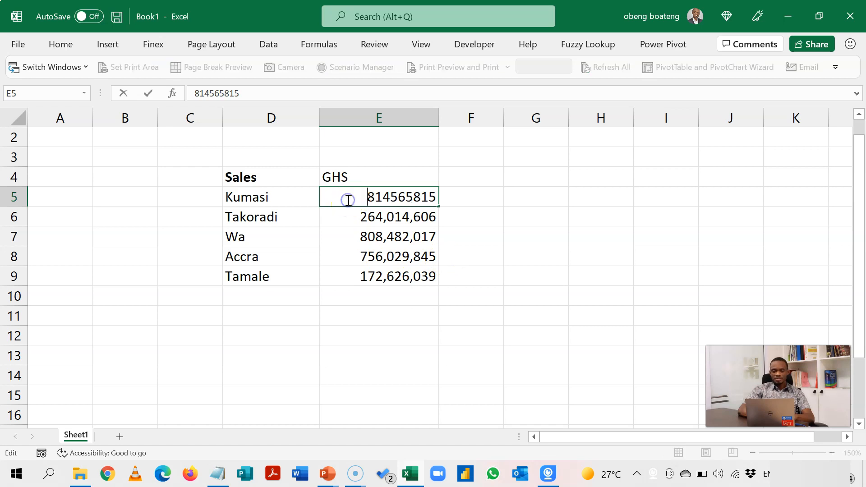
pyautogui.write('GHS')
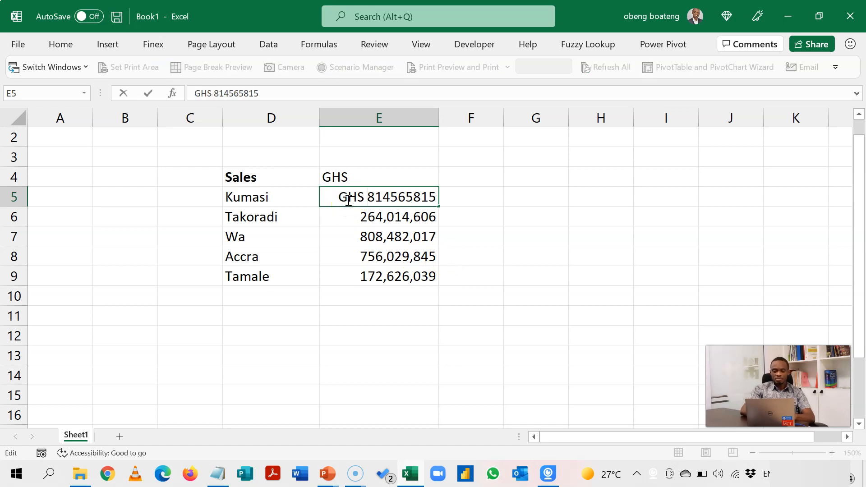
pyautogui.press('Return')
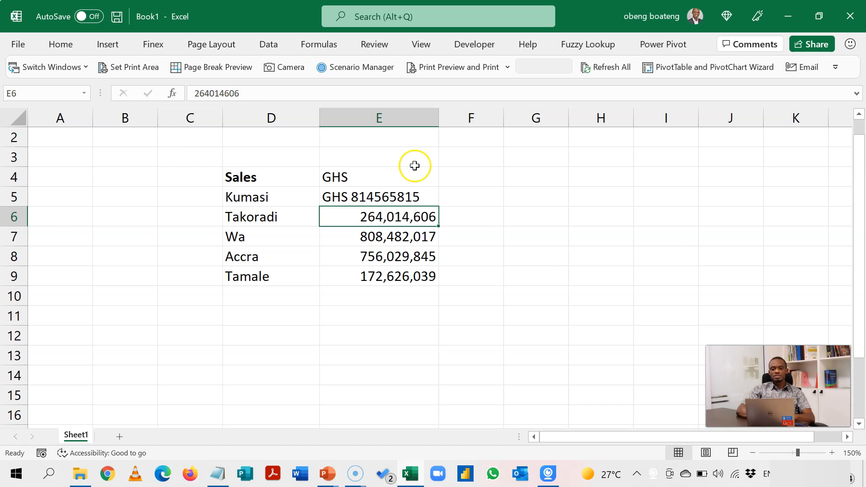
# Step: Widen column E and enter the number 67676 in cell E3 to compare its alignment with the prefixed entry
pyautogui.moveTo(442, 123); pyautogui.dragTo(536, 130)
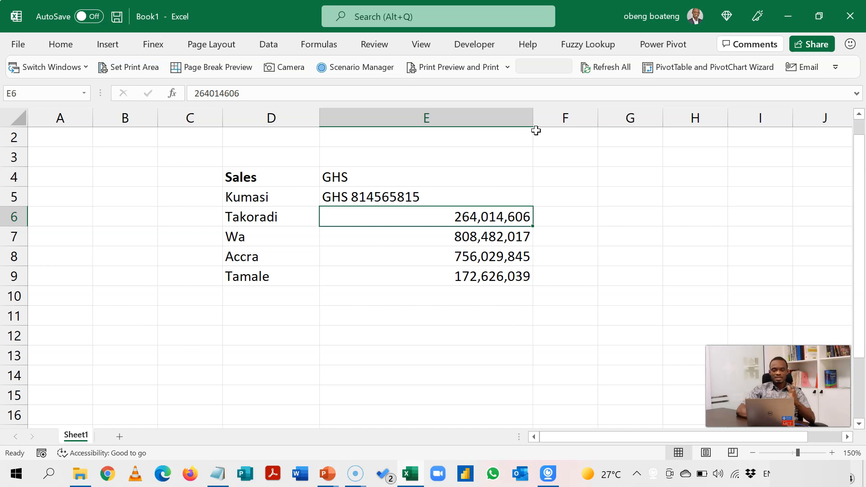
pyautogui.click(498, 153)
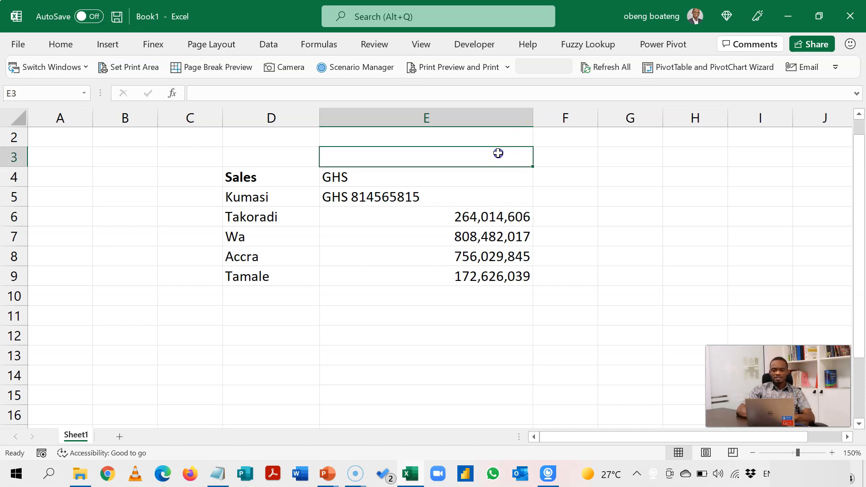
pyautogui.write('67676')
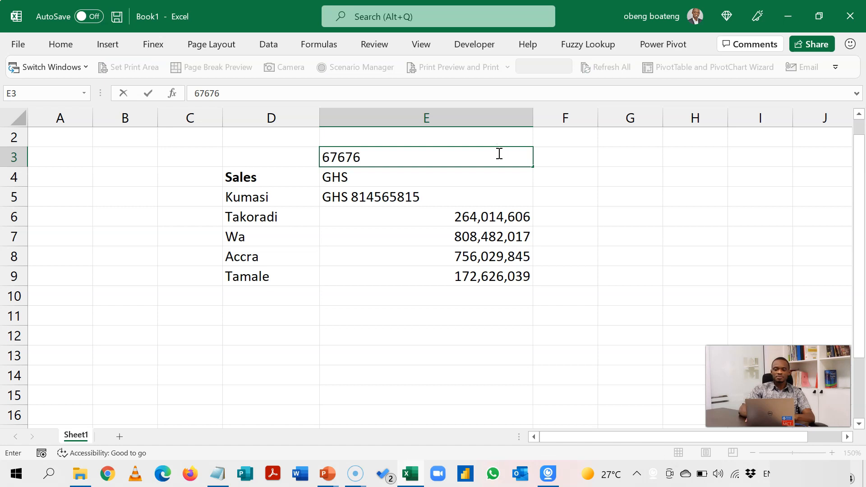
pyautogui.press('Return')
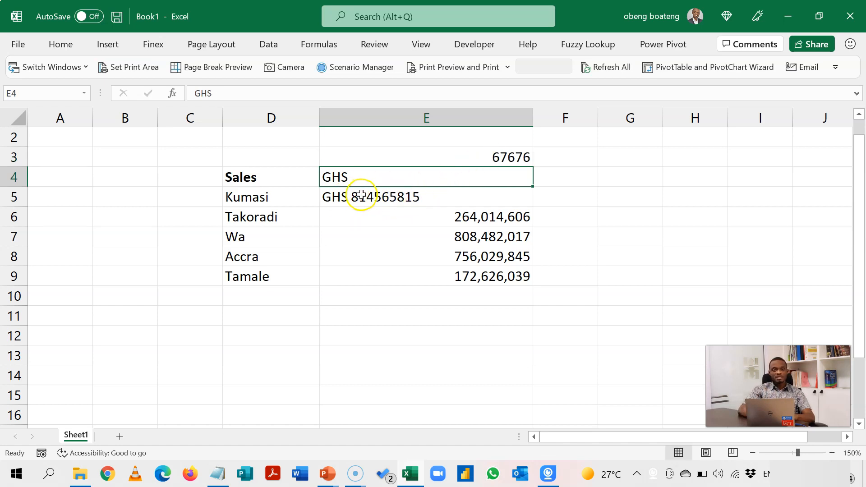
# Step: Try to add the Kumasi and Tamale sales in cell E11 with the formula =E5+E9
pyautogui.click(417, 310)
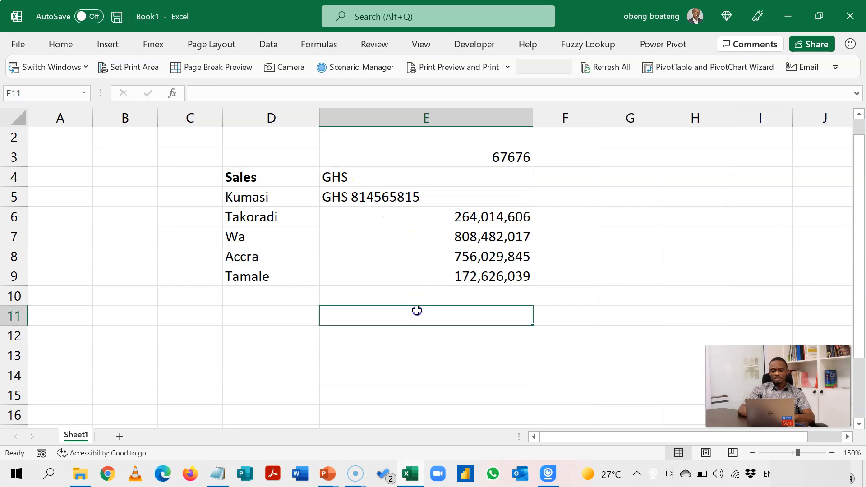
pyautogui.write('=')
pyautogui.press('Up')
pyautogui.press('Up')
pyautogui.press('Up')
pyautogui.press('Up')
pyautogui.press('Up')
pyautogui.press('Up')
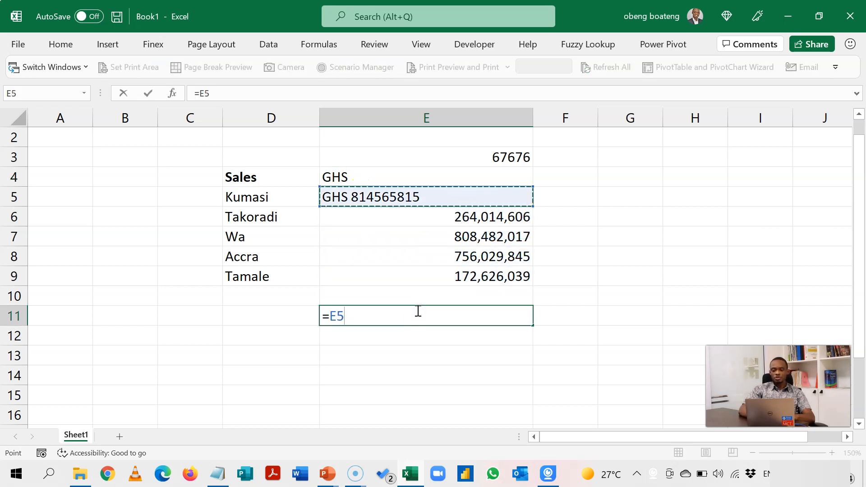
pyautogui.write('+')
pyautogui.press('Up')
pyautogui.press('Up')
pyautogui.press('Return')
pyautogui.click(417, 311)
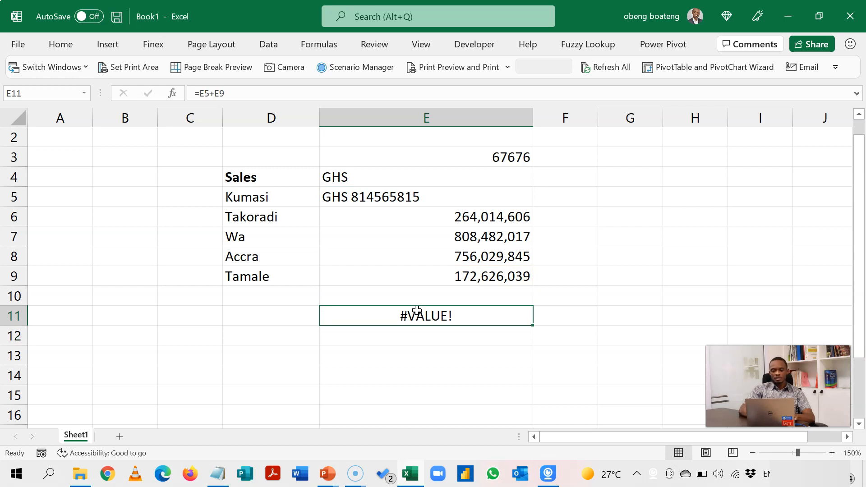
# Step: Undo the test formula, the test number in E3, the column widening and the GHS prefix added in E5
pyautogui.hotkey('ctrl', 'z')
pyautogui.hotkey('ctrl', 'z')
pyautogui.hotkey('ctrl', 'z')
pyautogui.hotkey('ctrl', 'z')
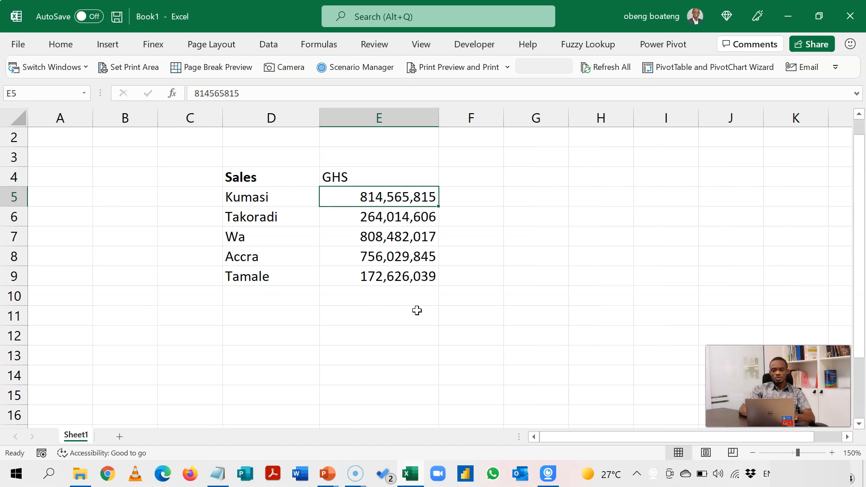
# Step: Format the sales figures in E5:E9 as Currency with the GHS symbol
pyautogui.hotkey('shift', 'Down')
pyautogui.hotkey('shift', 'Down')
pyautogui.hotkey('shift', 'Down')
pyautogui.hotkey('shift', 'Down')
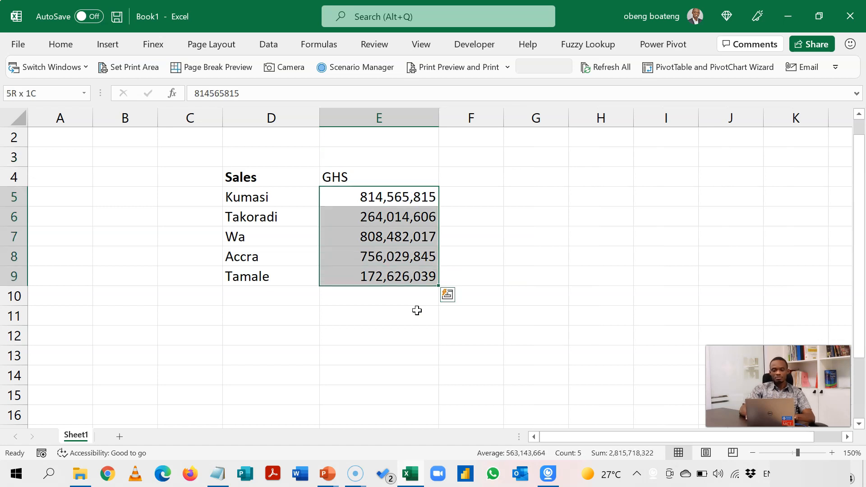
pyautogui.hotkey('ctrl', '1')
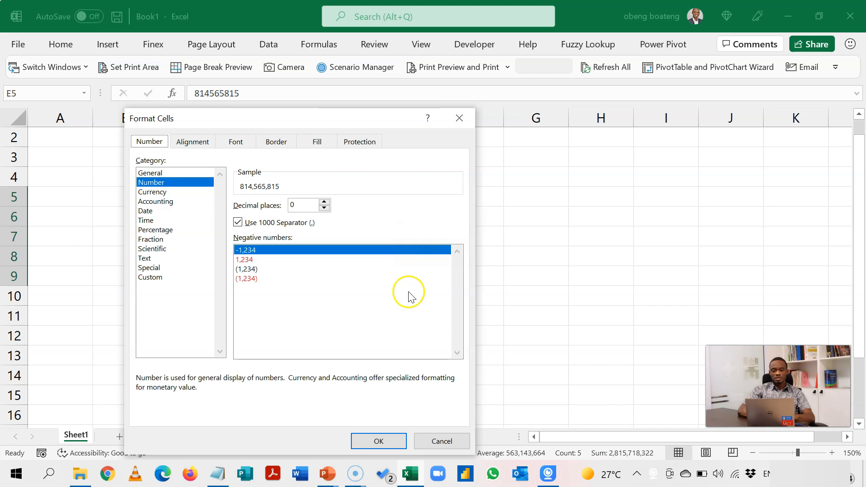
pyautogui.click(165, 193)
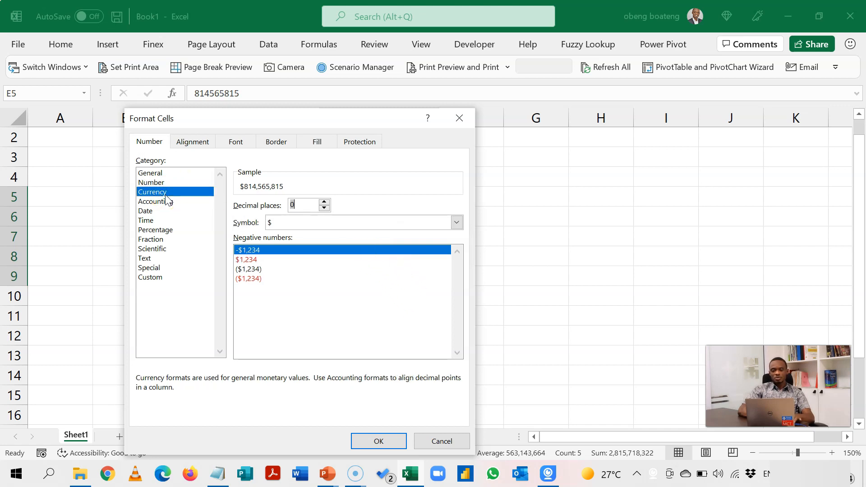
pyautogui.press('Tab')
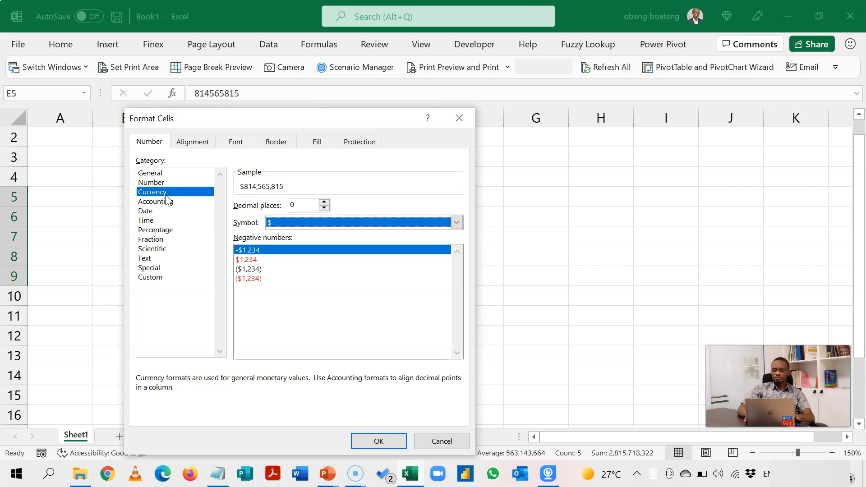
pyautogui.hotkey('alt', 'Down')
pyautogui.write('gh')
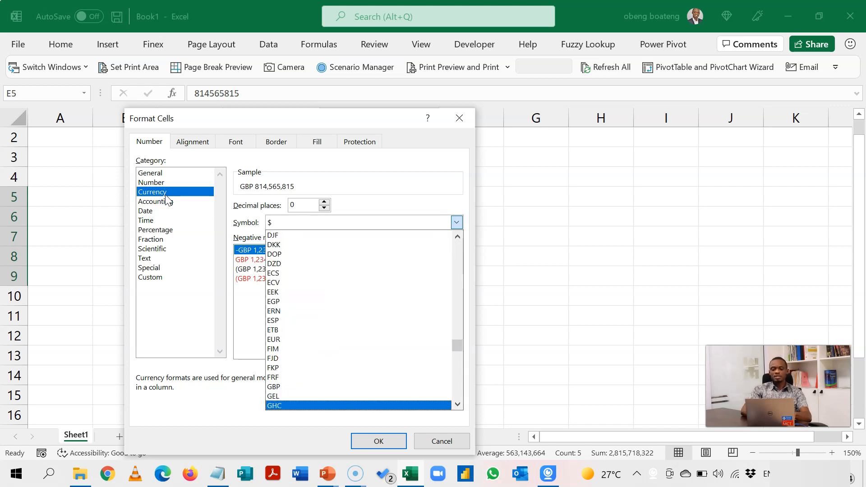
pyautogui.press('Down')
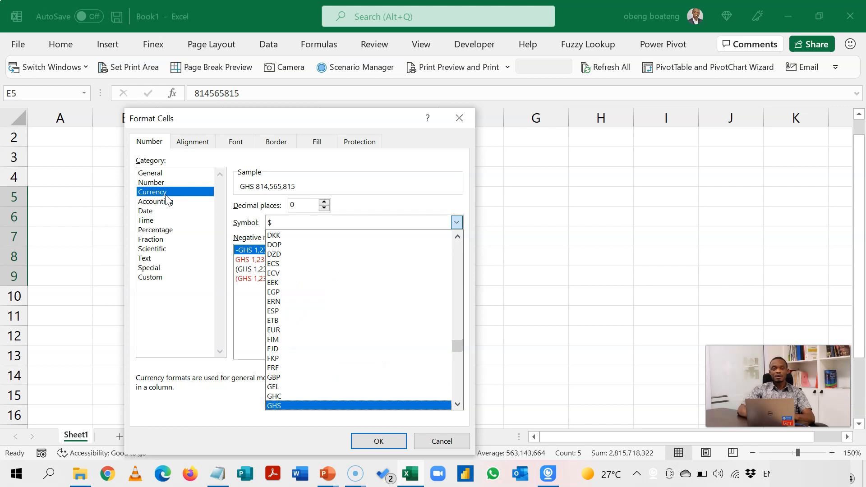
pyautogui.press('Return')
pyautogui.press('Return')
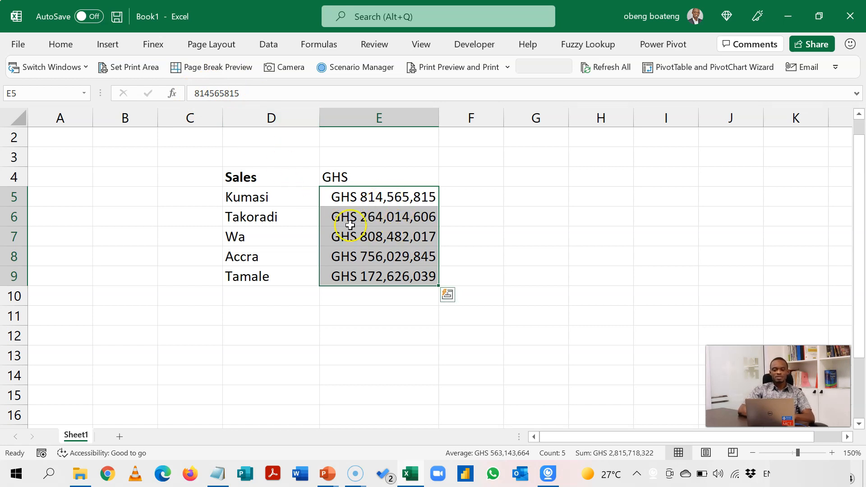
# Step: Insert a default column chart from the sales table in D4:E9
pyautogui.click(287, 183)
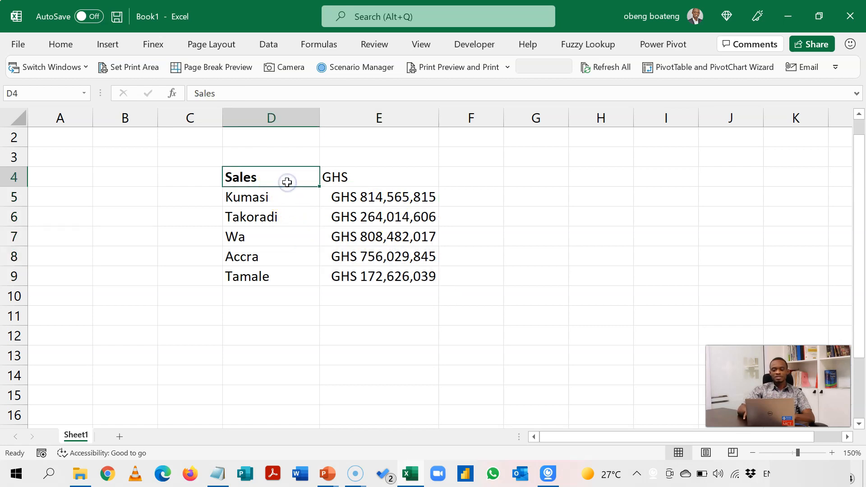
pyautogui.hotkey('shift', 'Right')
pyautogui.hotkey('shift', 'Down')
pyautogui.hotkey('shift', 'Down')
pyautogui.hotkey('shift', 'Down')
pyautogui.hotkey('shift', 'Down')
pyautogui.hotkey('shift', 'Down')
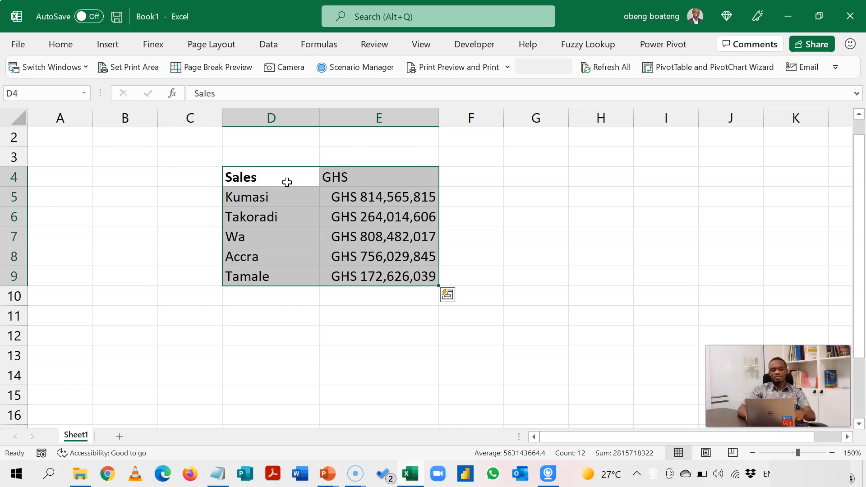
pyautogui.hotkey('alt', 'F1')
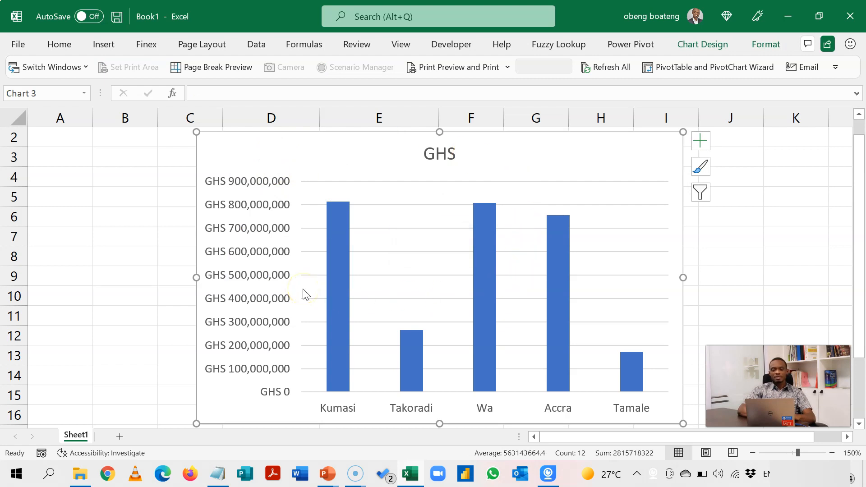
# Step: Delete the chart's vertical axis and add data labels to the columns
pyautogui.click(258, 256)
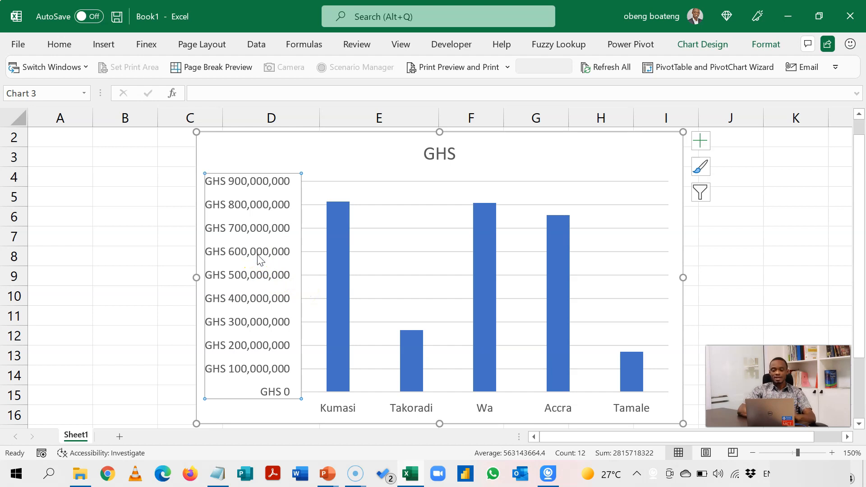
pyautogui.press('Delete')
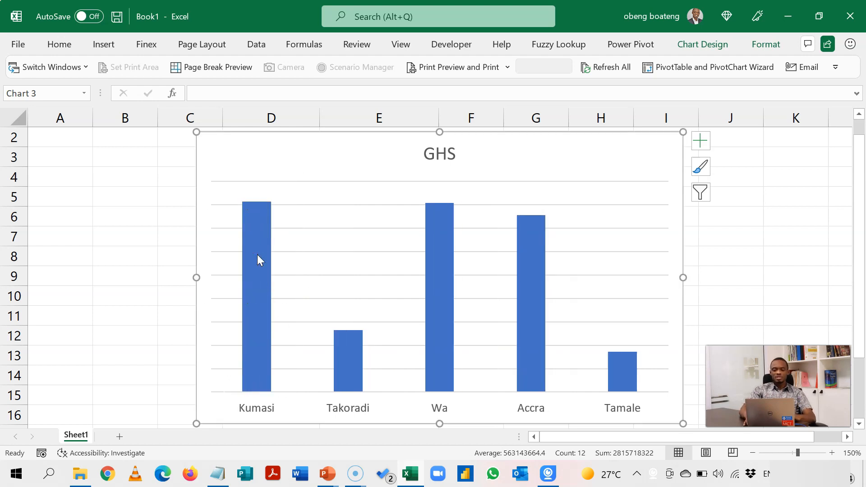
pyautogui.click(701, 142)
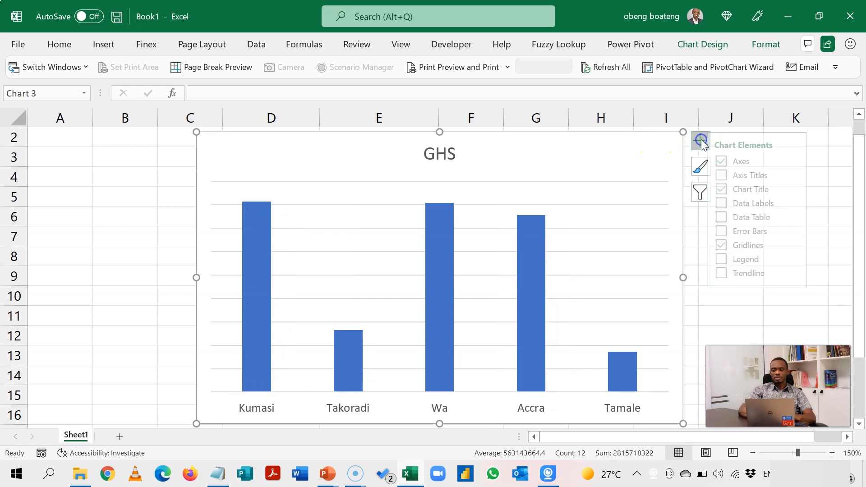
pyautogui.click(729, 204)
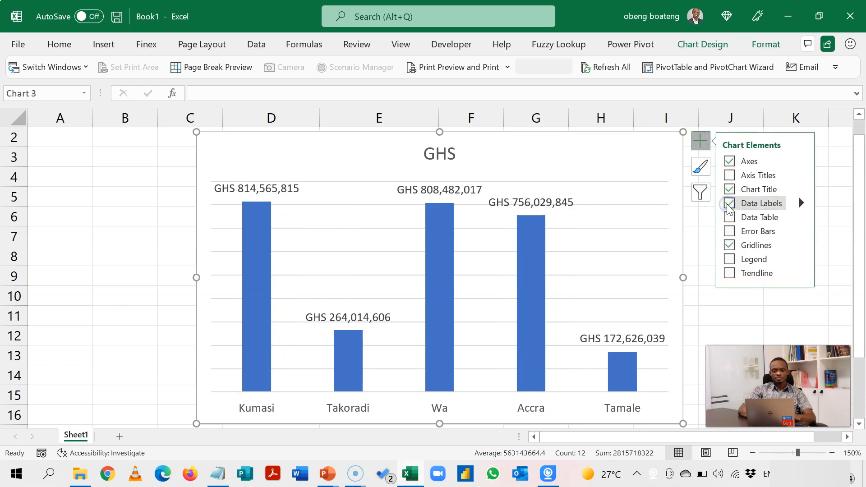
# Step: Move the chart down, clear of the sales table
pyautogui.click(834, 197)
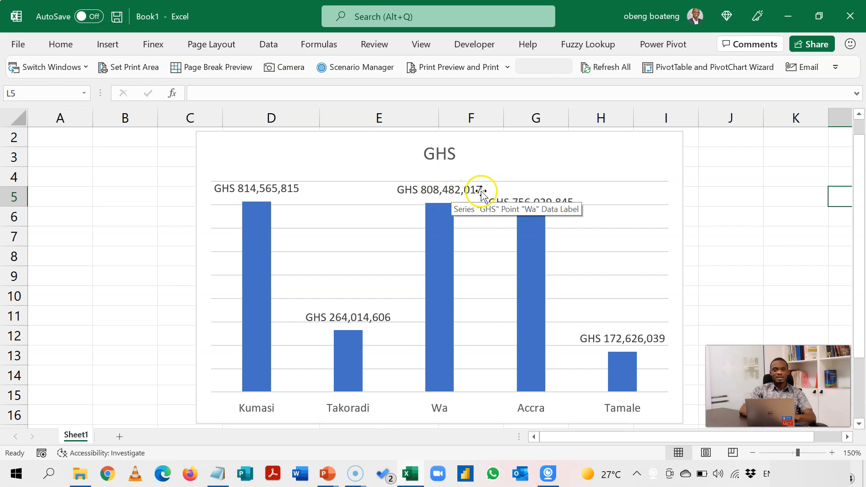
pyautogui.moveTo(468, 142); pyautogui.dragTo(452, 442)
# Step: Enter the number-format placeholders 0 in cell G5 and # in cell G7
pyautogui.click(547, 215)
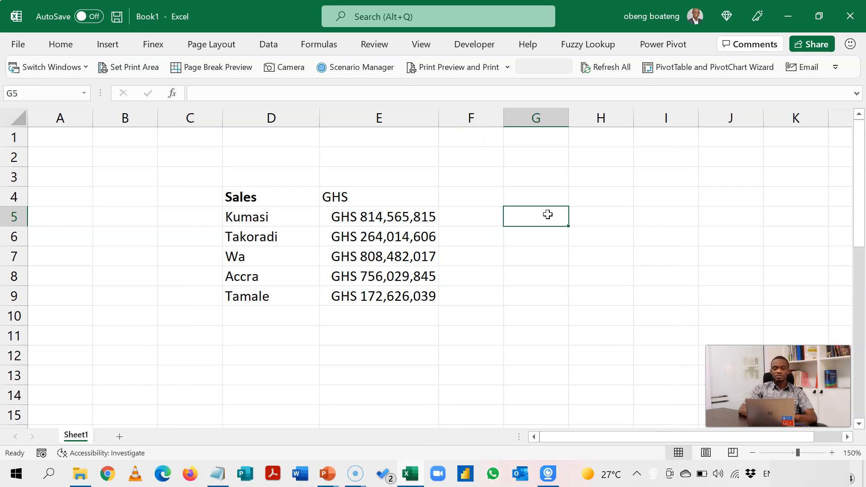
pyautogui.write('0')
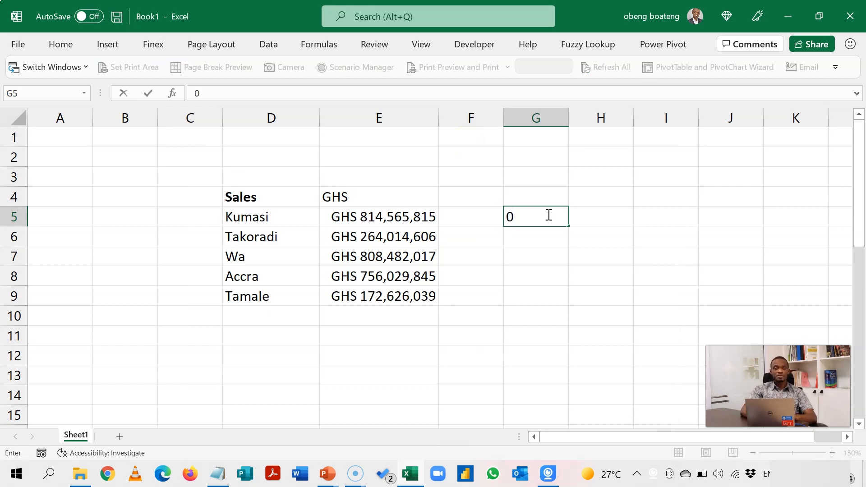
pyautogui.press('Return')
pyautogui.press('Return')
pyautogui.write('#')
pyautogui.press('Return')
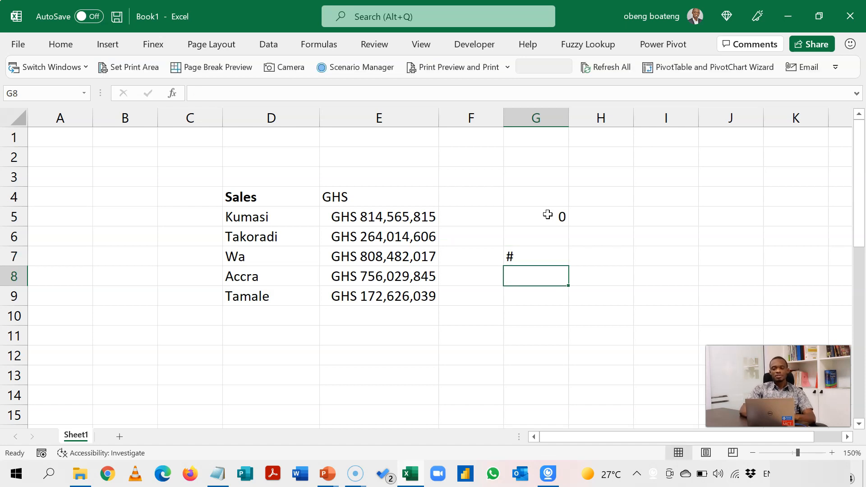
pyautogui.click(548, 215)
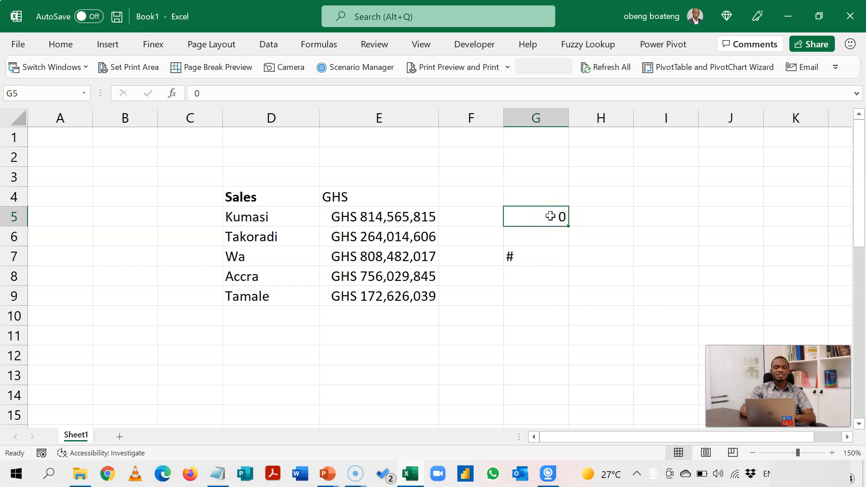
# Step: Enter the sample value 5.6 in cell I5
pyautogui.click(659, 214)
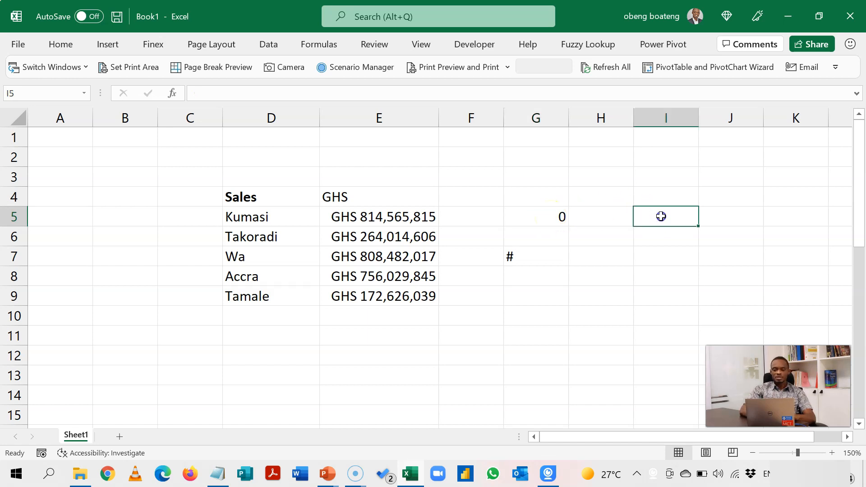
pyautogui.write('5.6')
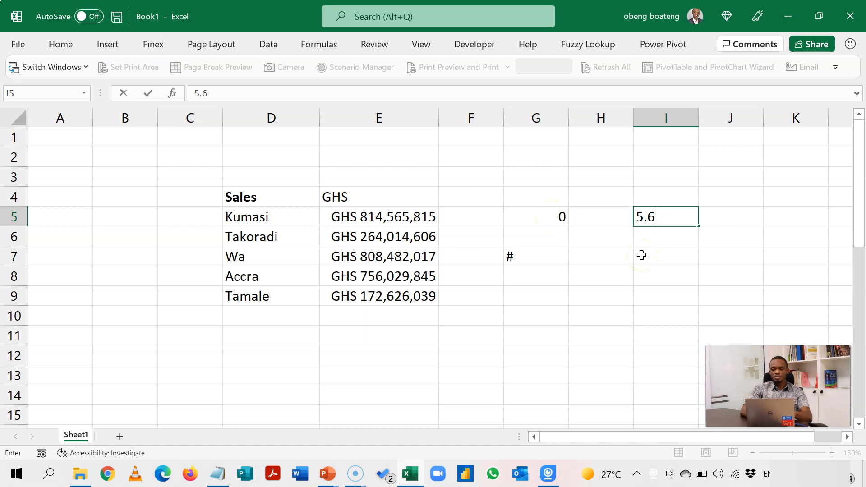
pyautogui.press('Return')
pyautogui.press('Up')
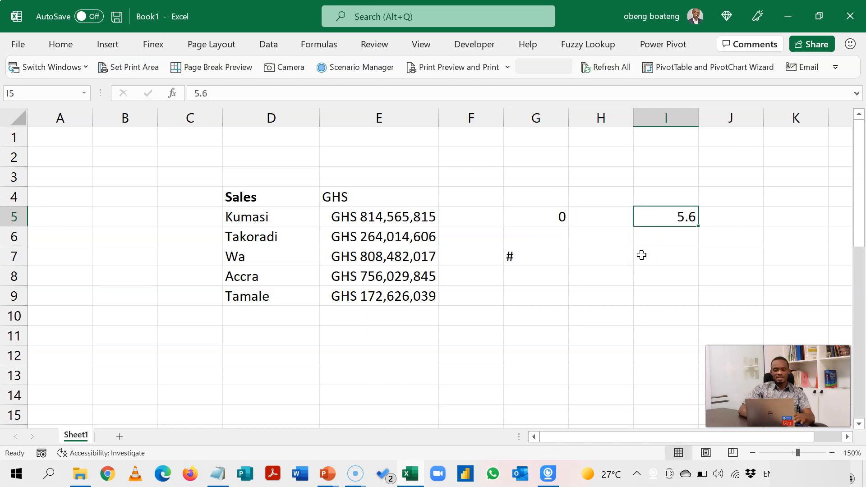
# Step: Apply the custom number format 0.00 to cell I5
pyautogui.hotkey('ctrl', '1')
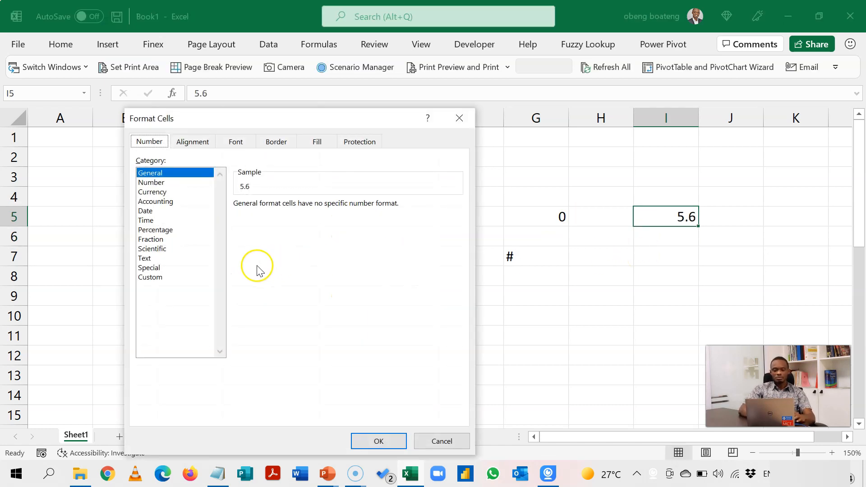
pyautogui.click(163, 277)
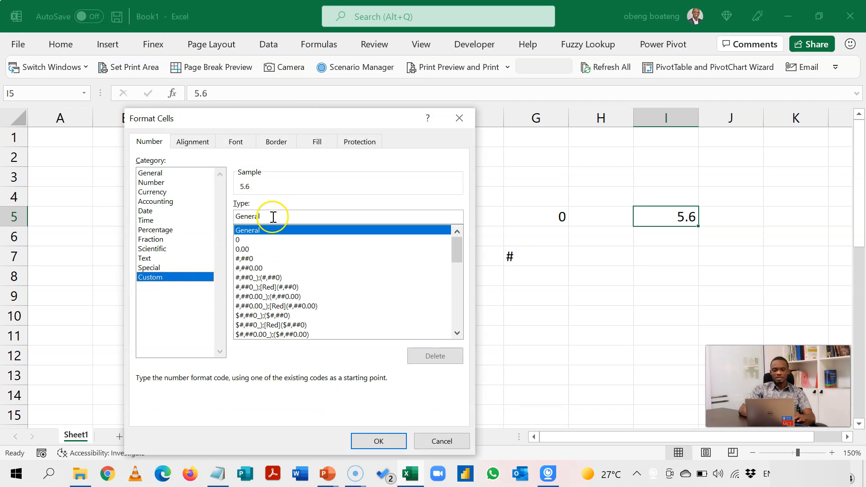
pyautogui.doubleClick(274, 217)
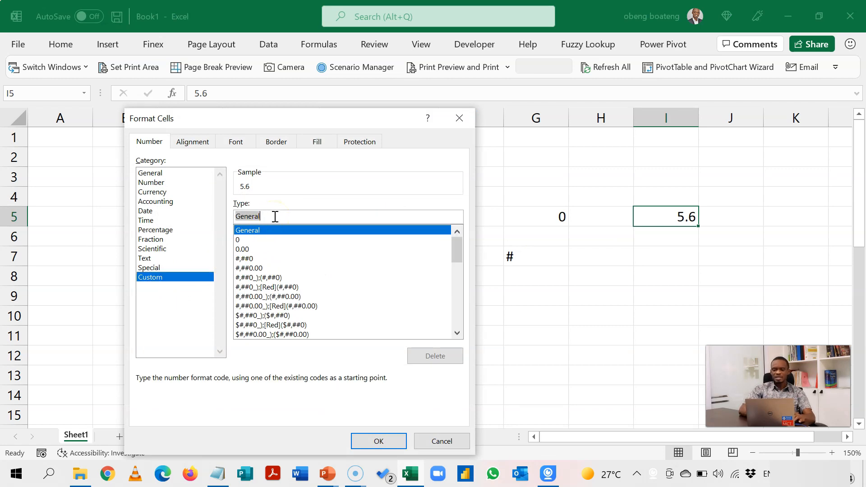
pyautogui.write('0')
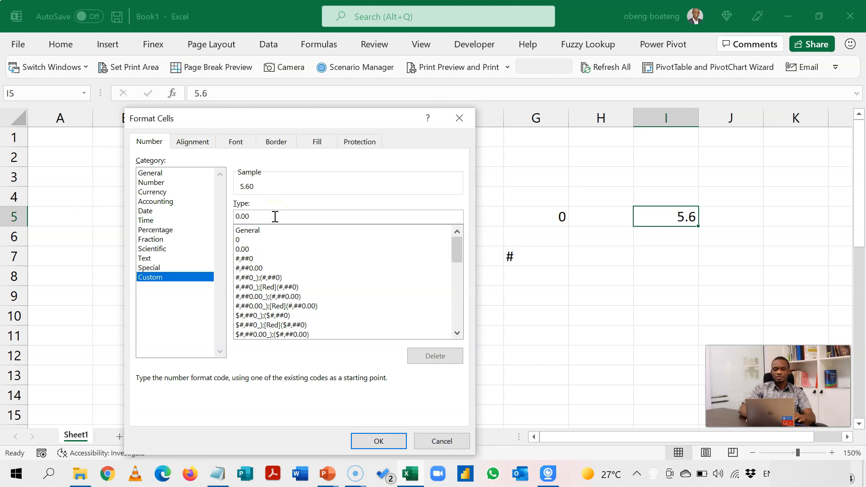
pyautogui.press('Return')
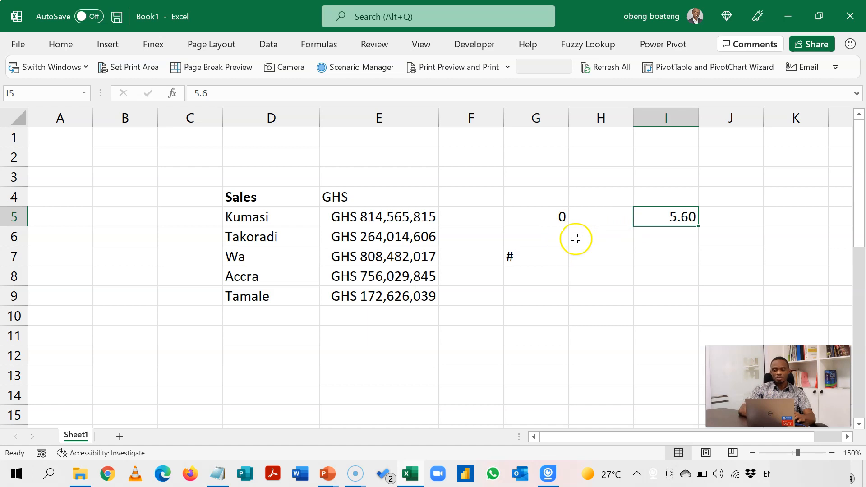
# Step: Enter the format code #,##0.0,, "M" as text in cell I7 and fit column I's width to it
pyautogui.click(534, 258)
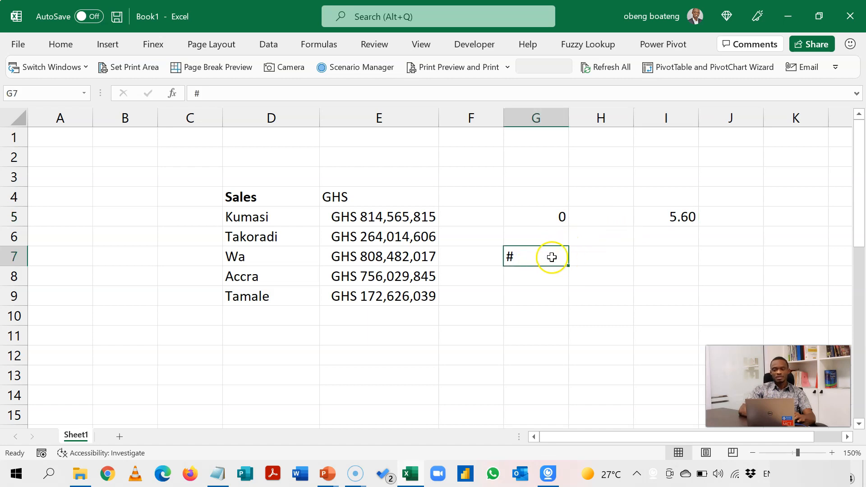
pyautogui.click(654, 254)
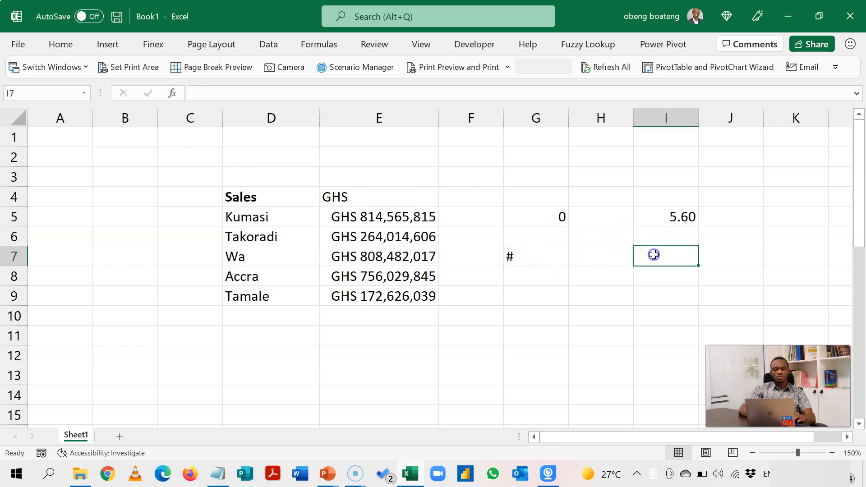
pyautogui.write('#')
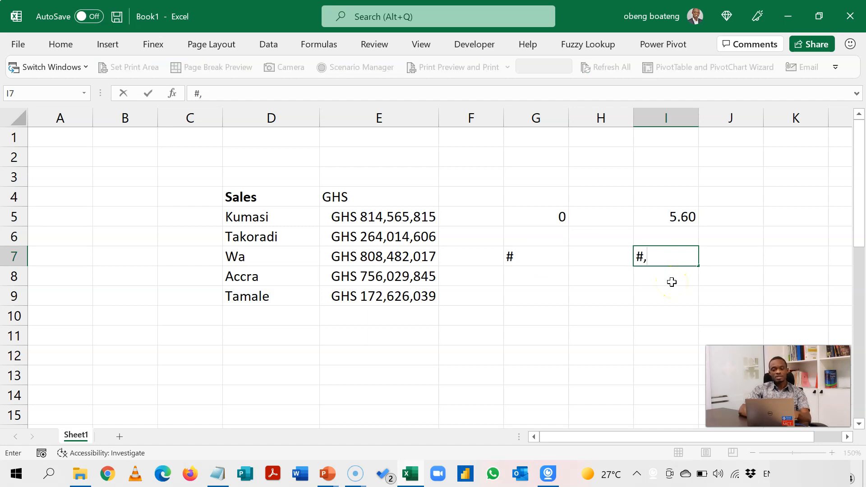
pyautogui.write(',##')
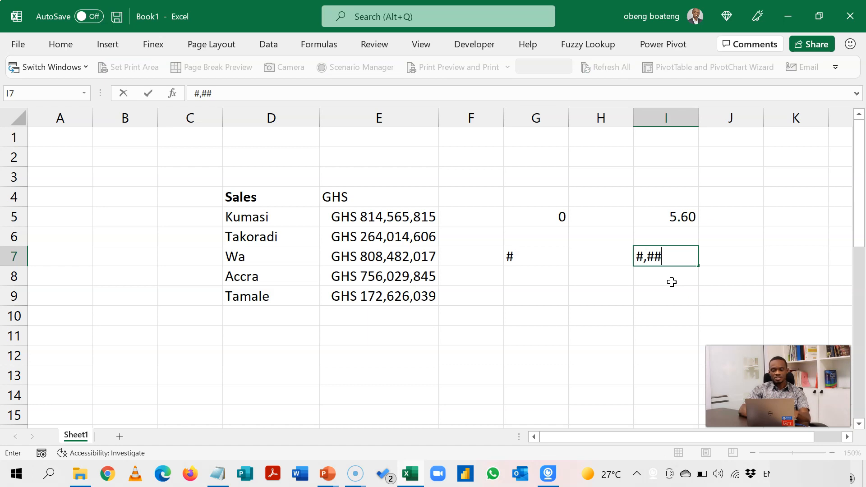
pyautogui.write('0.0,, "M')
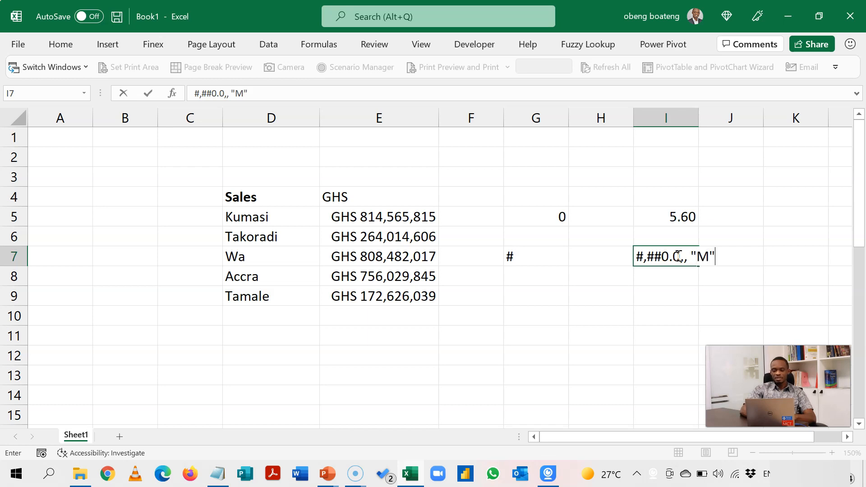
pyautogui.press('Return')
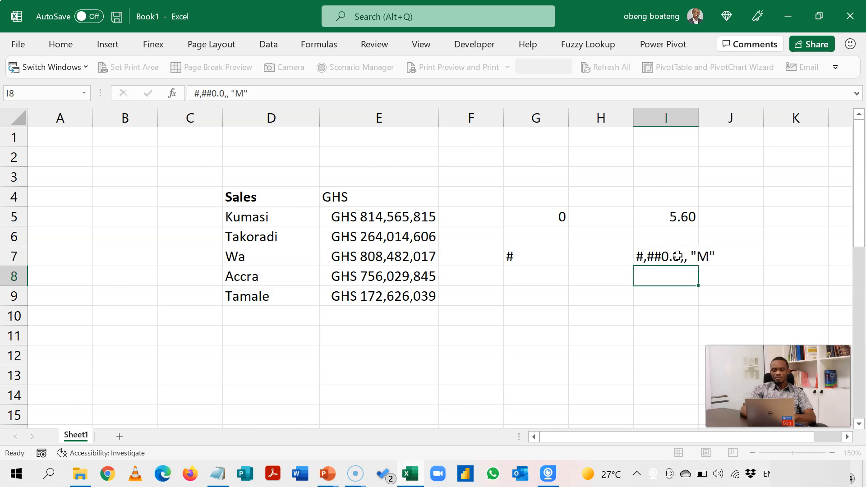
pyautogui.doubleClick(698, 124)
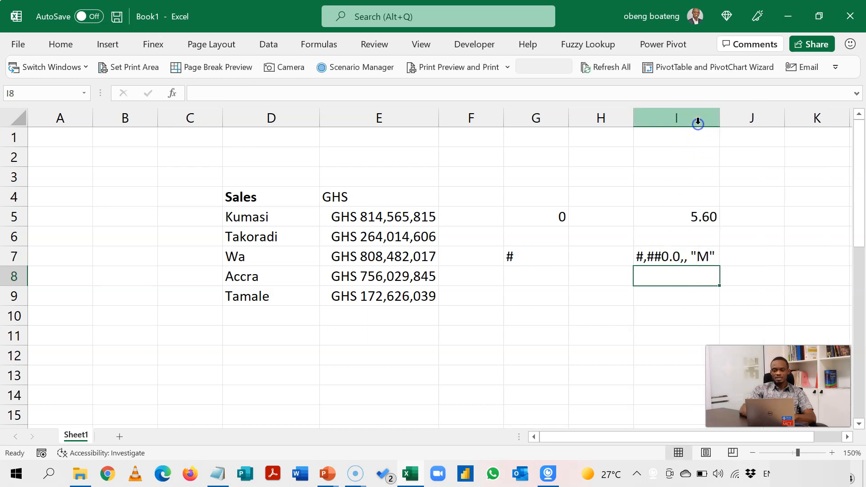
pyautogui.click(700, 255)
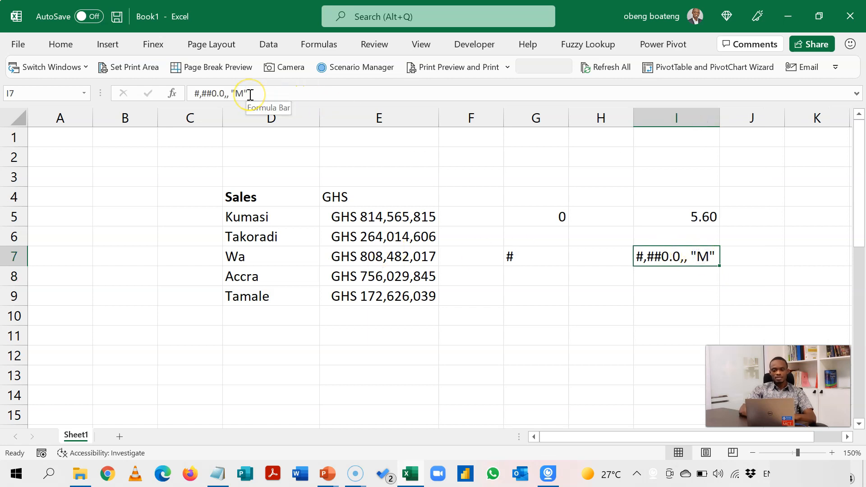
pyautogui.moveTo(239, 94); pyautogui.dragTo(181, 93)
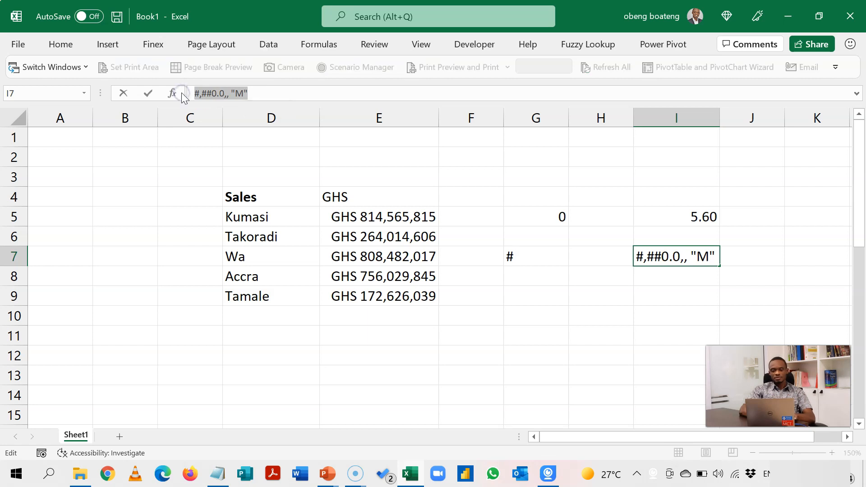
pyautogui.press('Escape')
# Step: Apply the custom number format [$GHS] #,##0.0,, "M" to the sales figures in E5:E9
pyautogui.click(368, 217)
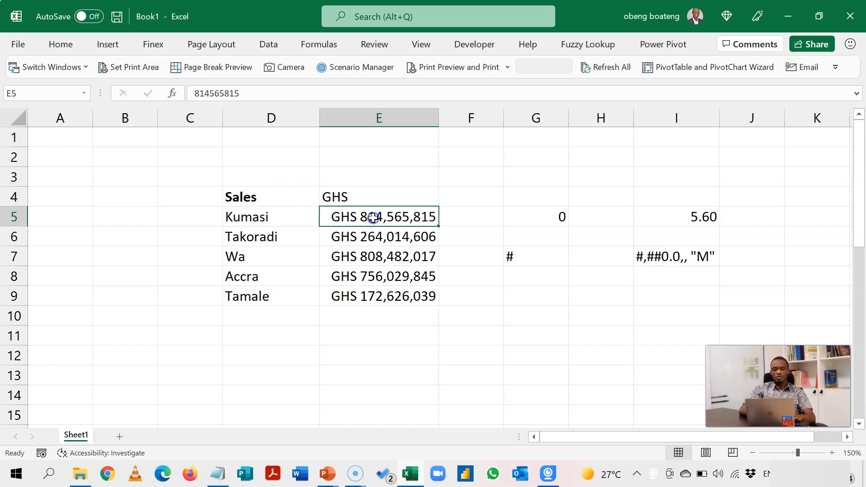
pyautogui.hotkey('shift', 'Down')
pyautogui.hotkey('shift', 'Down')
pyautogui.hotkey('shift', 'Down')
pyautogui.hotkey('shift', 'Down')
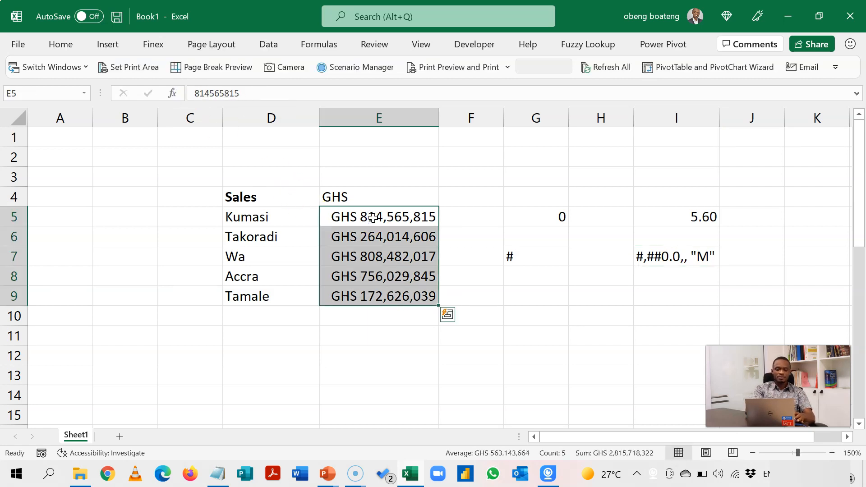
pyautogui.hotkey('ctrl', '1')
pyautogui.click(167, 277)
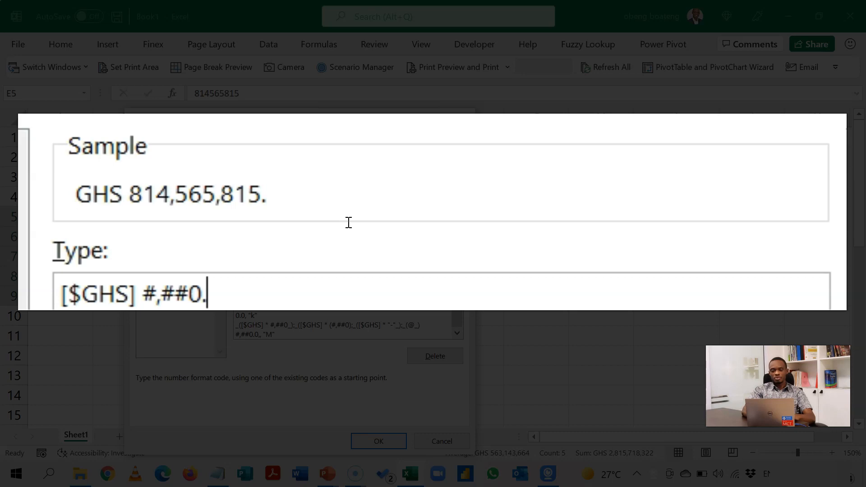
pyautogui.write('0')
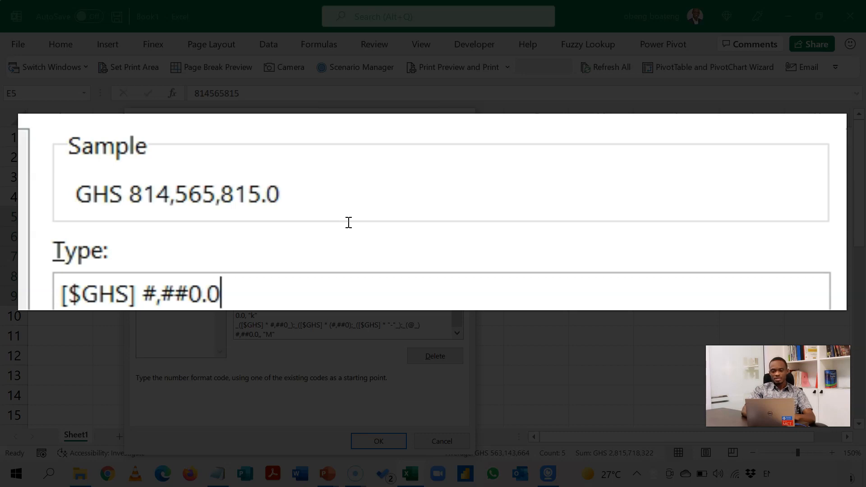
pyautogui.write(',,')
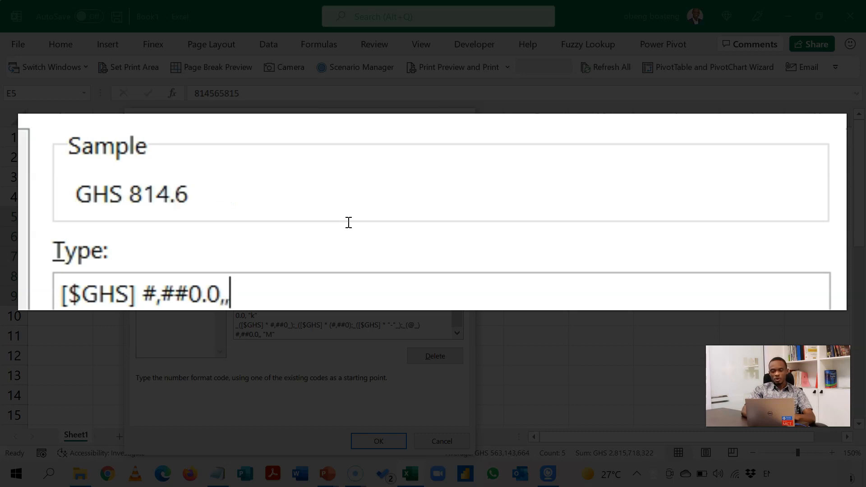
pyautogui.press('BackSpace')
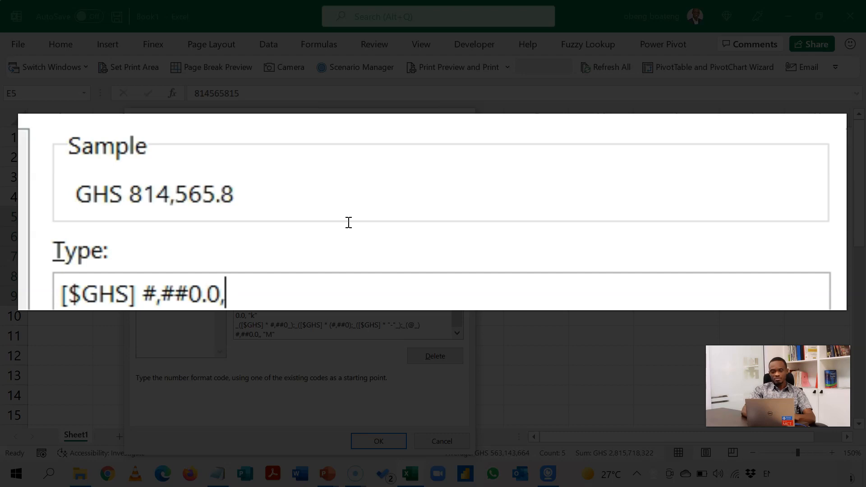
pyautogui.write(',')
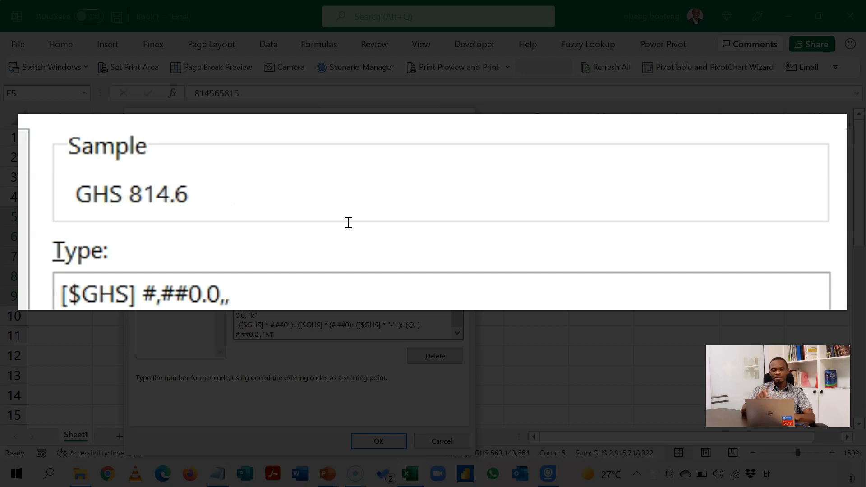
pyautogui.write(' "M"')
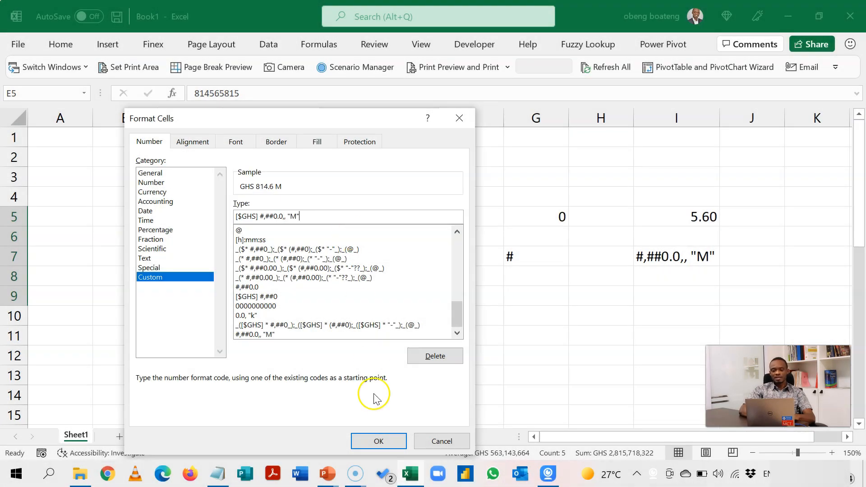
pyautogui.click(378, 441)
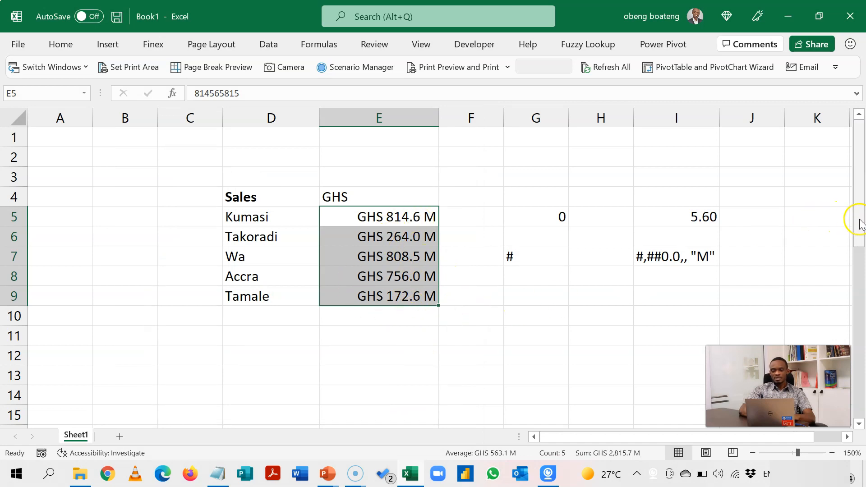
# Step: Move the column chart up so that it starts at row 12, just below the sales table
pyautogui.moveTo(860, 219); pyautogui.dragTo(860, 310)
pyautogui.moveTo(557, 298); pyautogui.dragTo(550, 154)
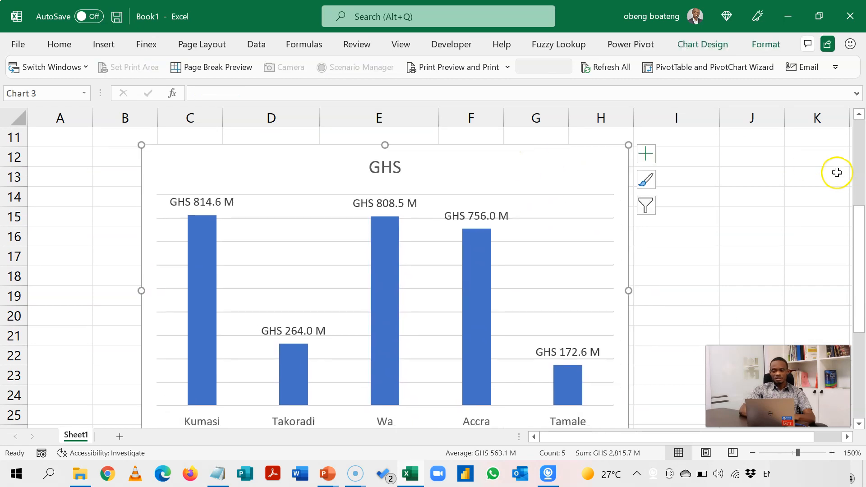
pyautogui.moveTo(859, 232); pyautogui.dragTo(863, 131)
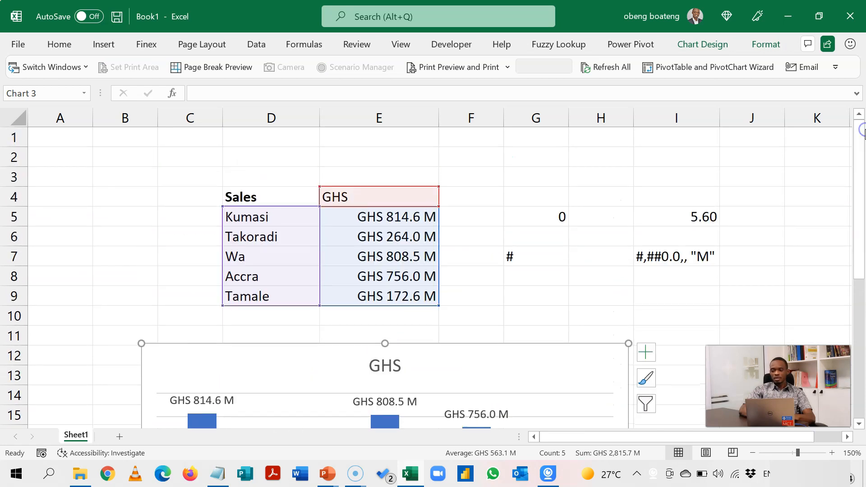
# Step: Change the format code in cell I7 to the thousands version #,##0.0, "k"
pyautogui.doubleClick(693, 253)
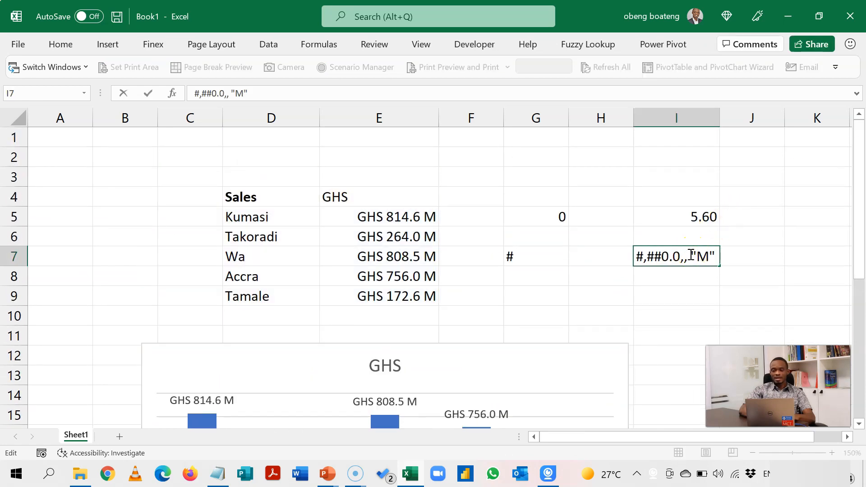
pyautogui.press('BackSpace')
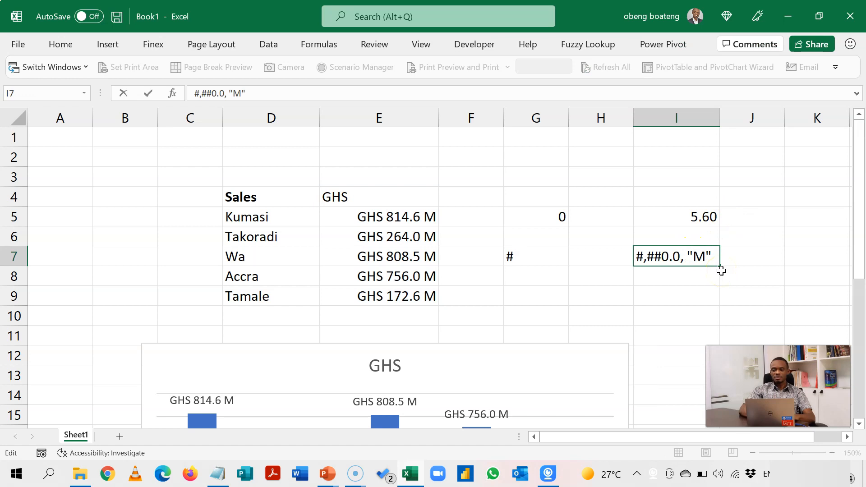
pyautogui.press('BackSpace')
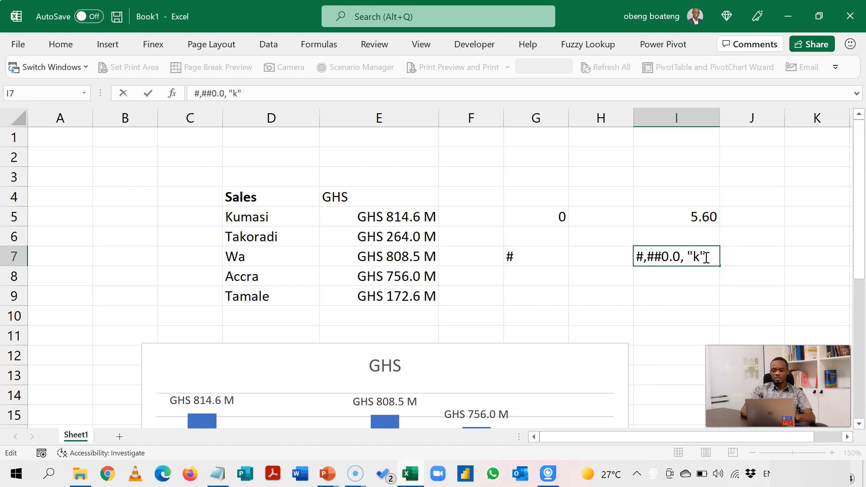
pyautogui.press('Return')
# Step: Add the currency prefix [$GHS] in front of the format code in cell I7, making it [$GHS]#,##0.0, "k"
pyautogui.click(658, 256)
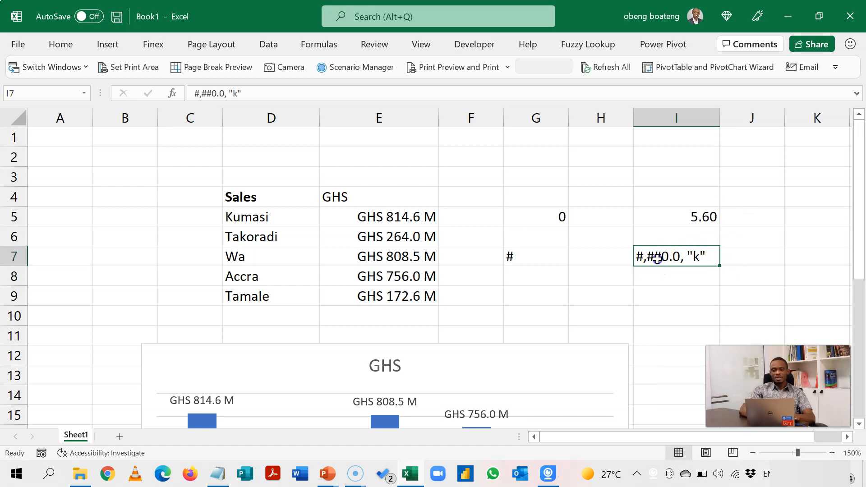
pyautogui.click(195, 94)
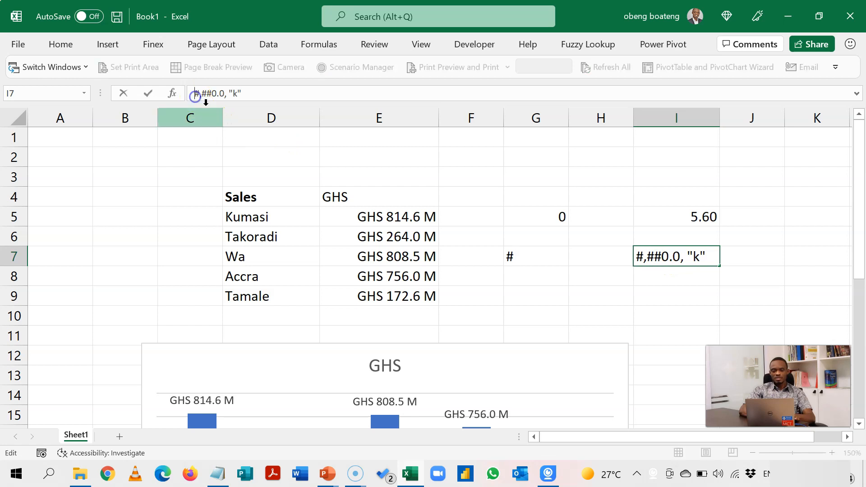
pyautogui.write('[ghs')
pyautogui.press('BackSpace')
pyautogui.press('BackSpace')
pyautogui.press('BackSpace')
pyautogui.write('GHS')
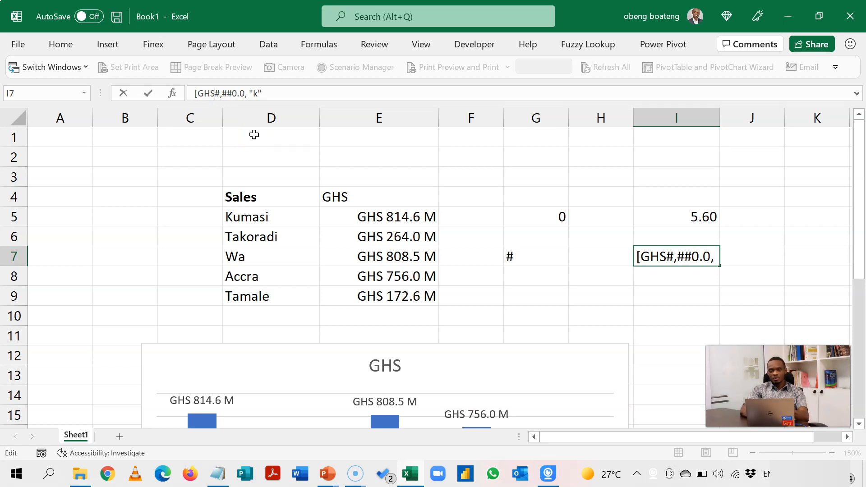
pyautogui.click(199, 91)
pyautogui.write('$')
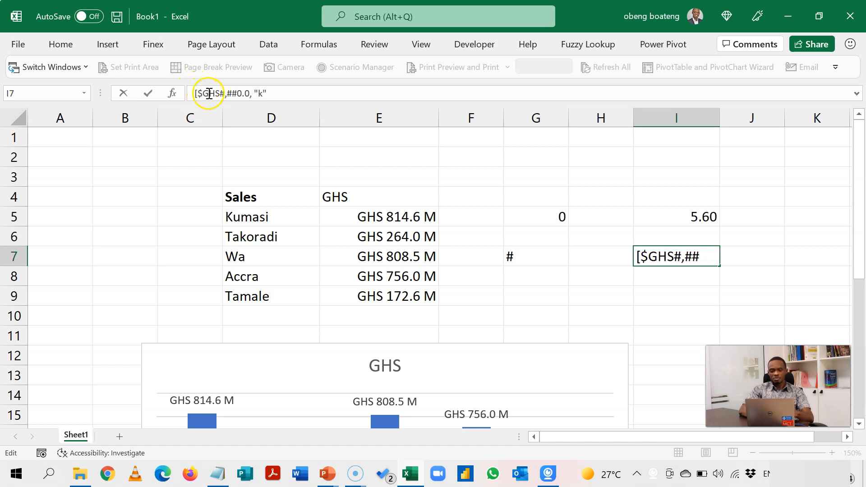
pyautogui.click(220, 94)
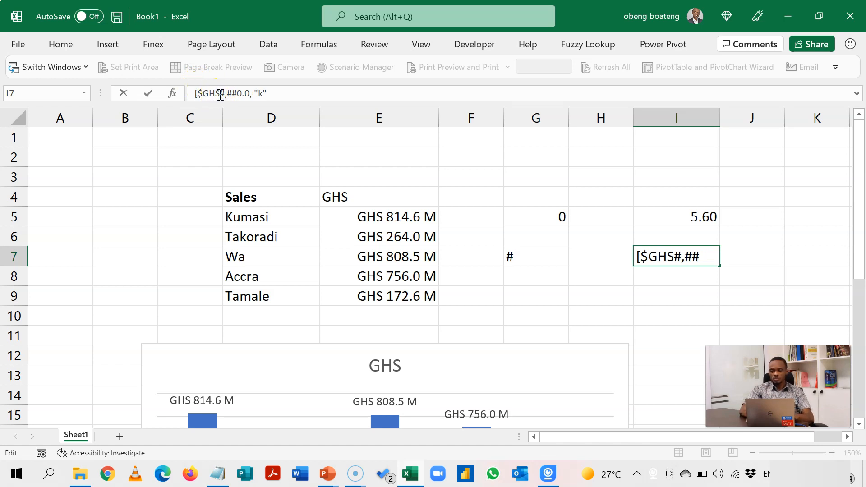
pyautogui.write(']')
pyautogui.click(281, 103)
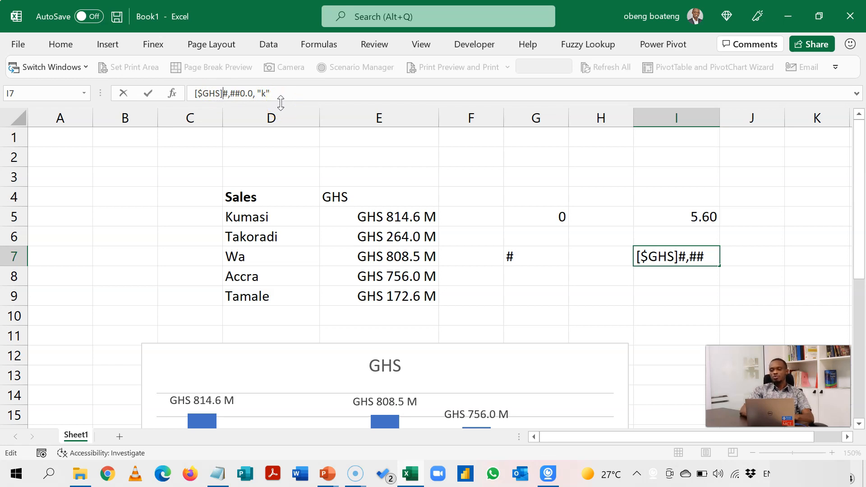
pyautogui.press('Return')
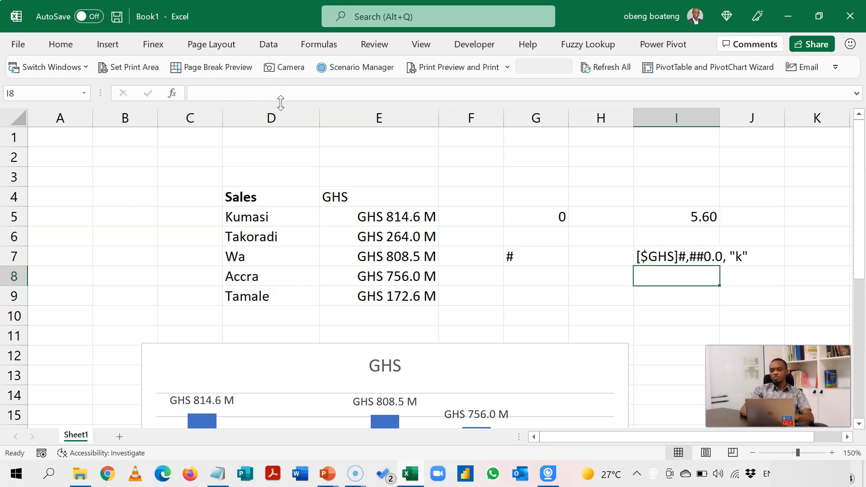
# Step: Fit column I's width to its contents and insert a space after [$GHS] in cell I7's format code
pyautogui.doubleClick(720, 117)
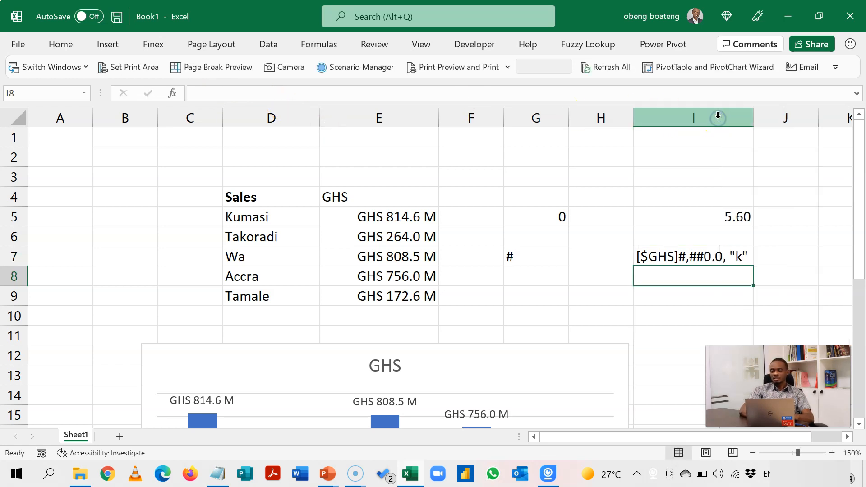
pyautogui.doubleClick(686, 252)
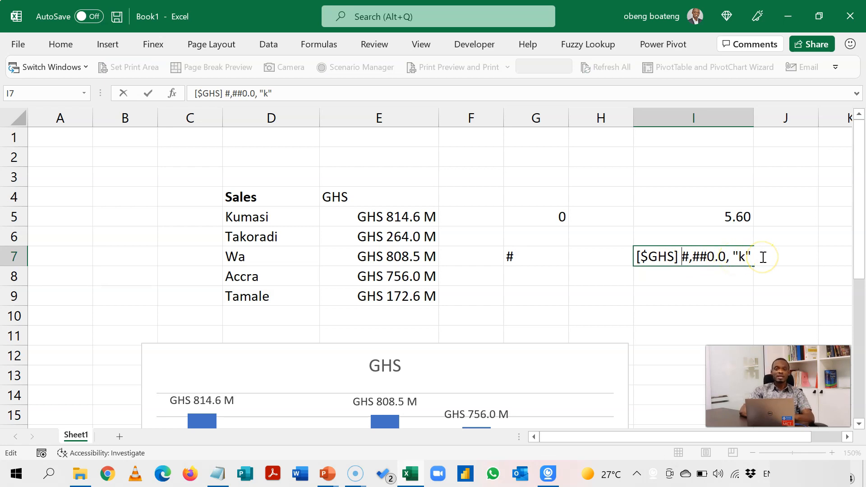
pyautogui.click(751, 237)
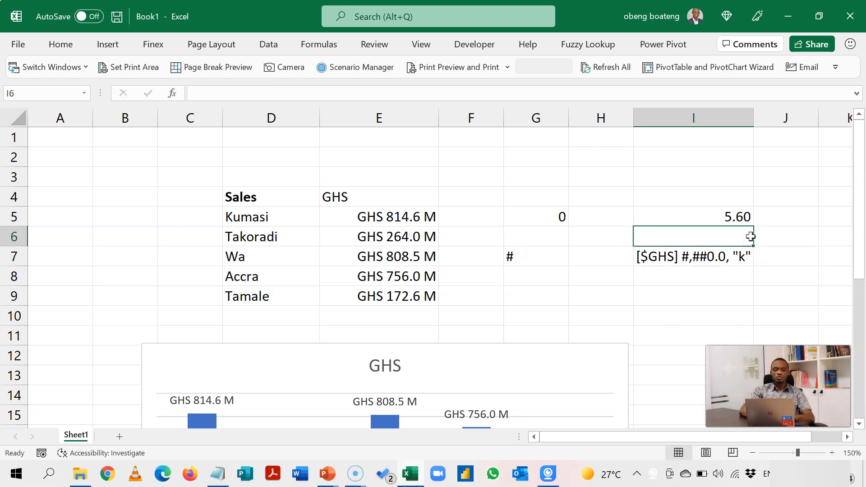